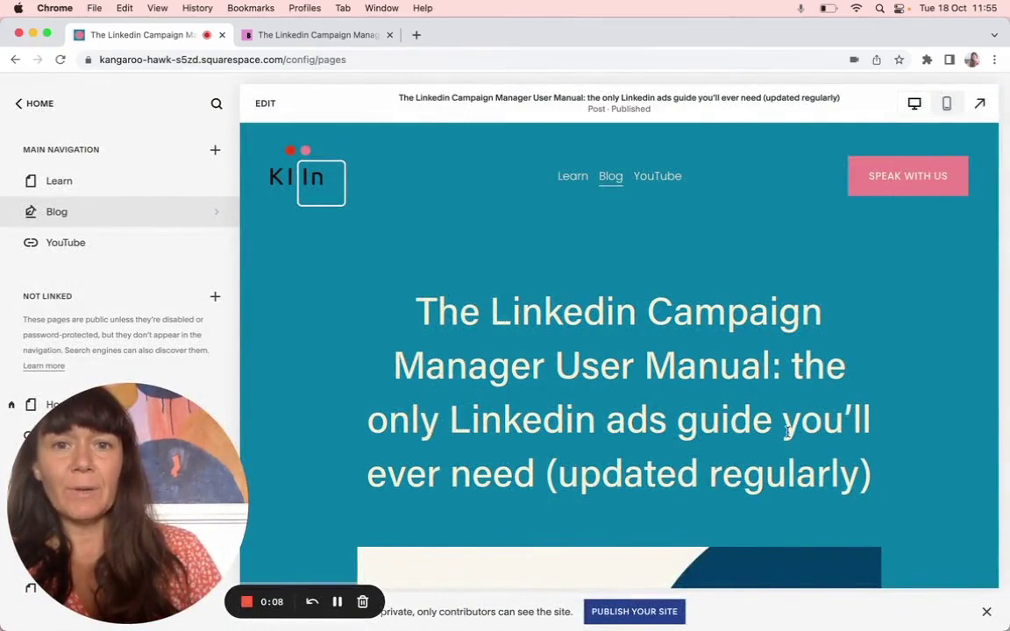
Scroll through the original b2bhero.co LinkedIn guide, then return to the Squarespace post tab
{"action": "left_click", "coordinate": [343, 39]}
{"action": "scroll", "coordinate": [584, 410], "scroll_direction": "up", "scroll_amount": 1}
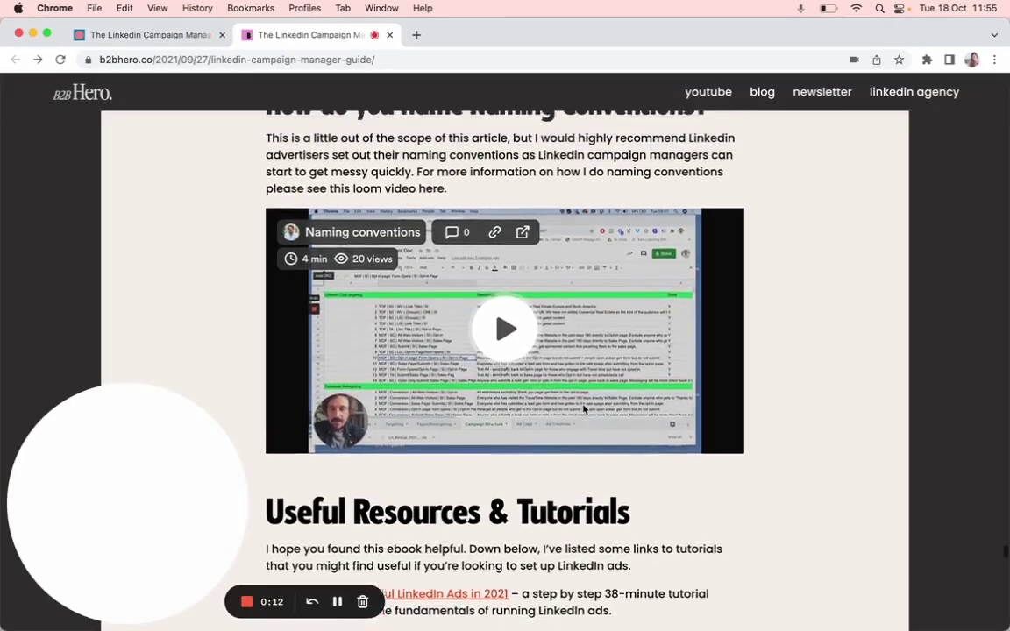
{"action": "scroll", "coordinate": [584, 410], "scroll_direction": "up", "scroll_amount": 10}
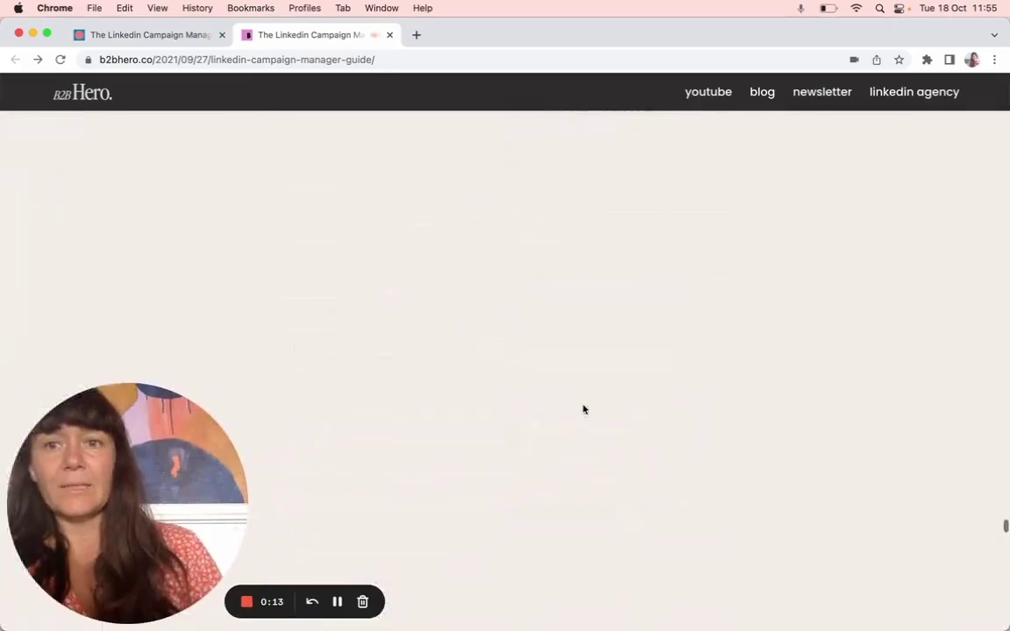
{"action": "scroll", "coordinate": [584, 409], "scroll_direction": "up", "scroll_amount": 10}
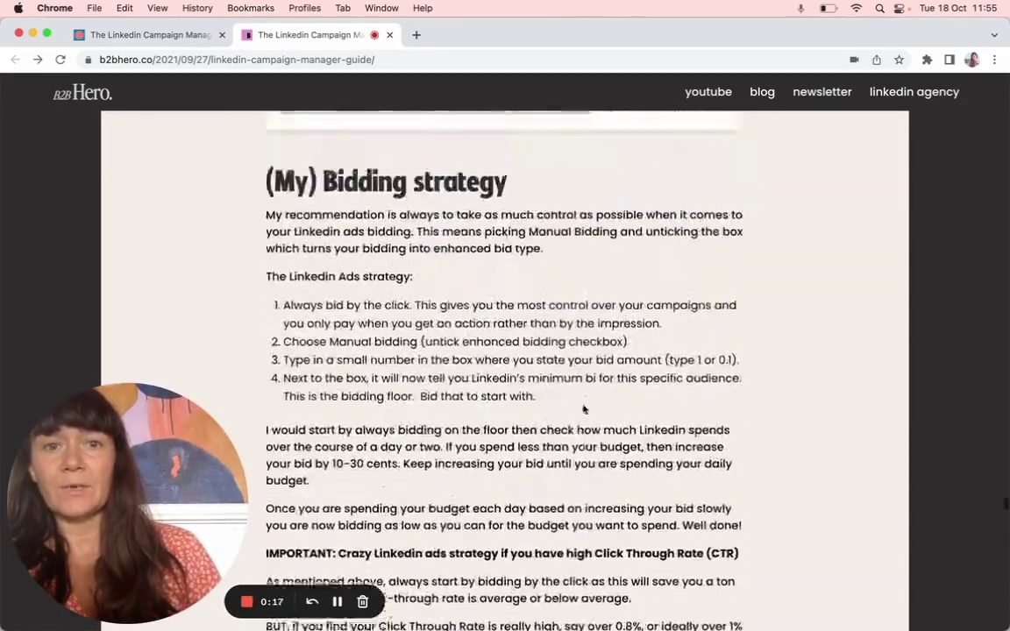
{"action": "scroll", "coordinate": [584, 410], "scroll_direction": "up", "scroll_amount": 10}
{"action": "scroll", "coordinate": [584, 410], "scroll_direction": "up", "scroll_amount": 10}
{"action": "scroll", "coordinate": [584, 410], "scroll_direction": "up", "scroll_amount": 10}
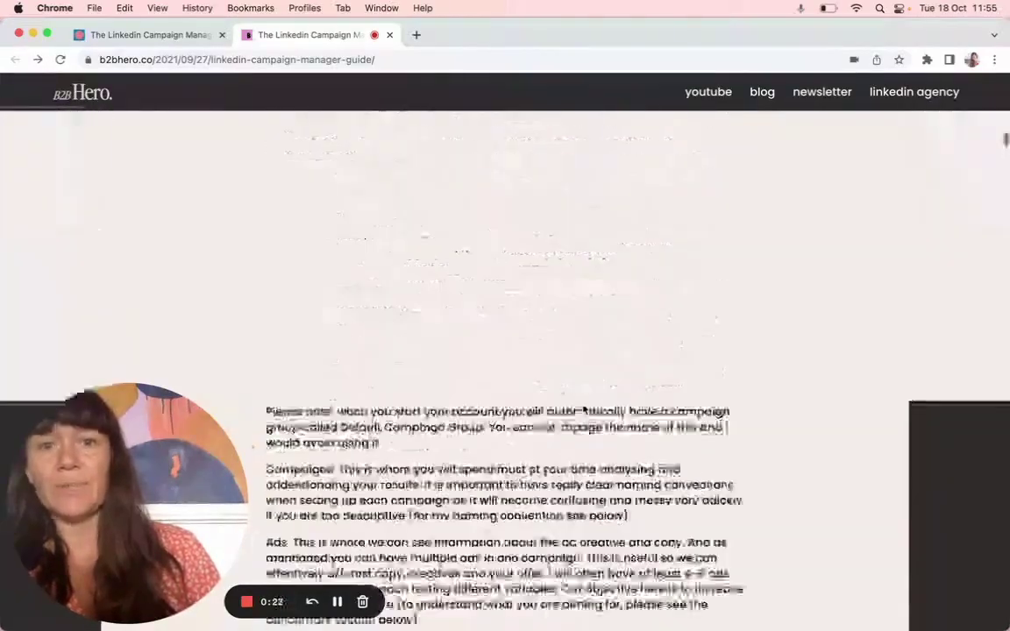
{"action": "scroll", "coordinate": [584, 409], "scroll_direction": "up", "scroll_amount": 10}
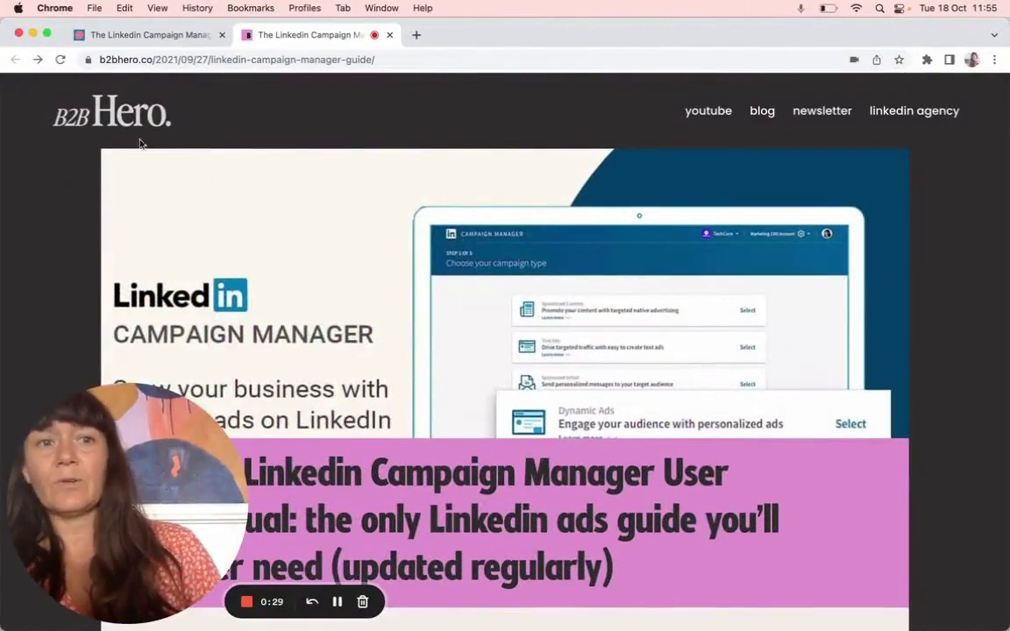
{"action": "scroll", "coordinate": [800, 485], "scroll_direction": "down", "scroll_amount": 5}
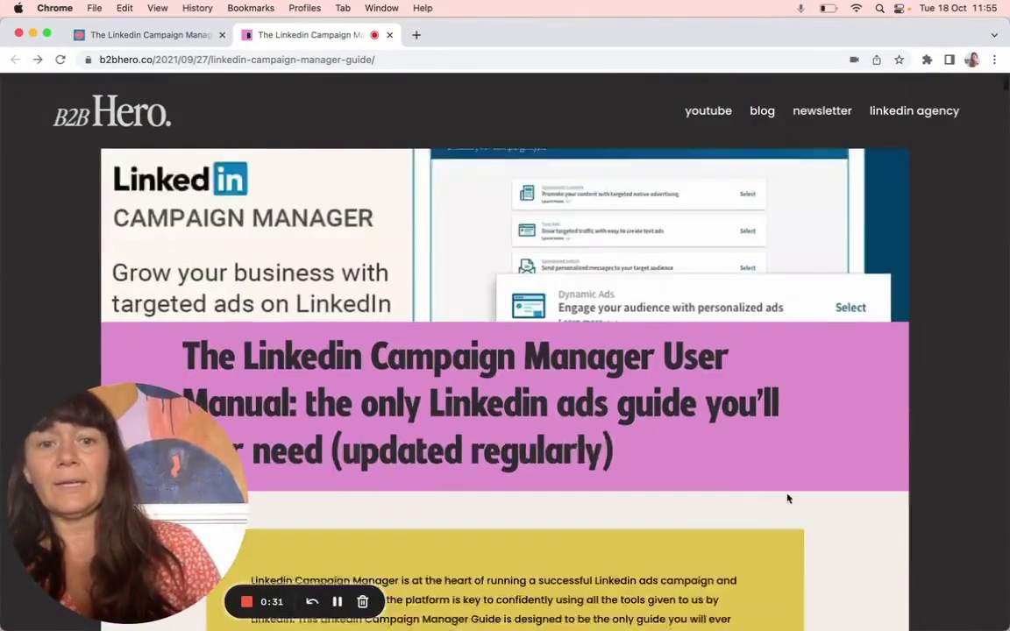
{"action": "scroll", "coordinate": [729, 521], "scroll_direction": "down", "scroll_amount": 10}
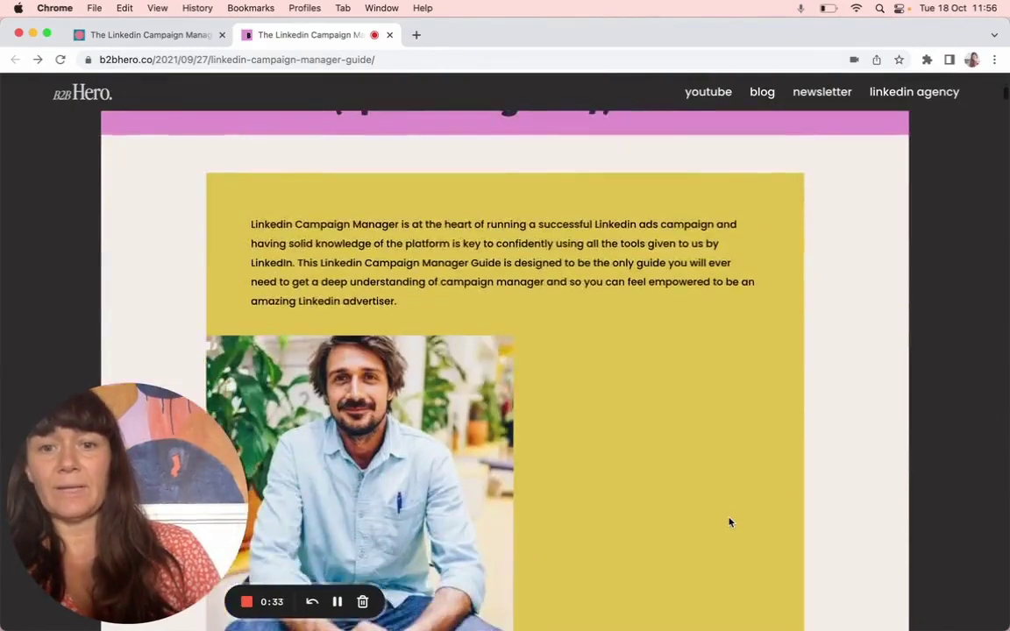
{"action": "scroll", "coordinate": [729, 522], "scroll_direction": "down", "scroll_amount": 15}
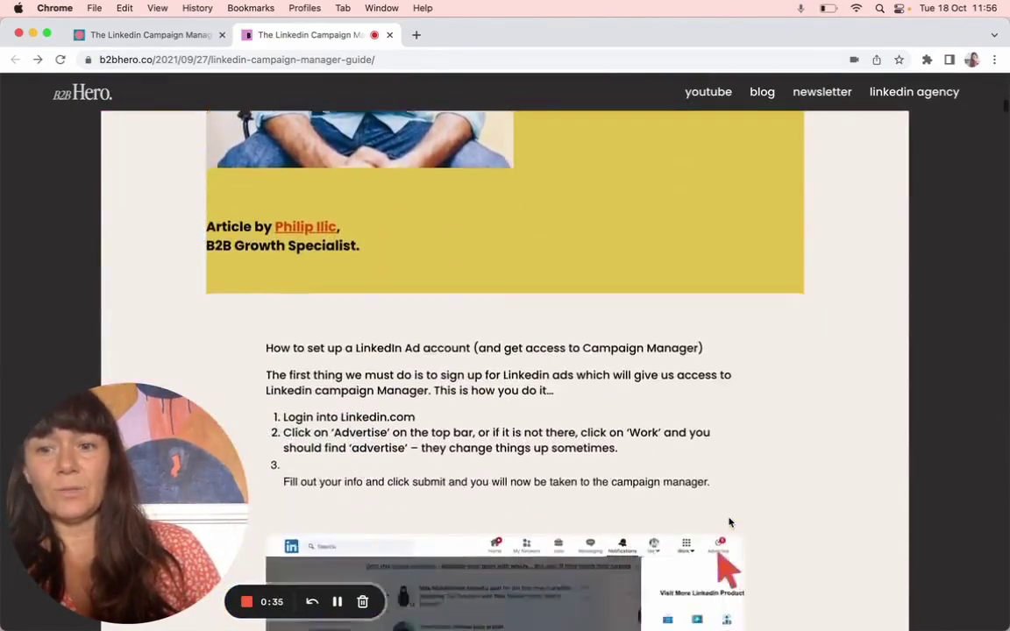
{"action": "scroll", "coordinate": [730, 522], "scroll_direction": "down", "scroll_amount": 1}
{"action": "scroll", "coordinate": [729, 523], "scroll_direction": "up", "scroll_amount": 5}
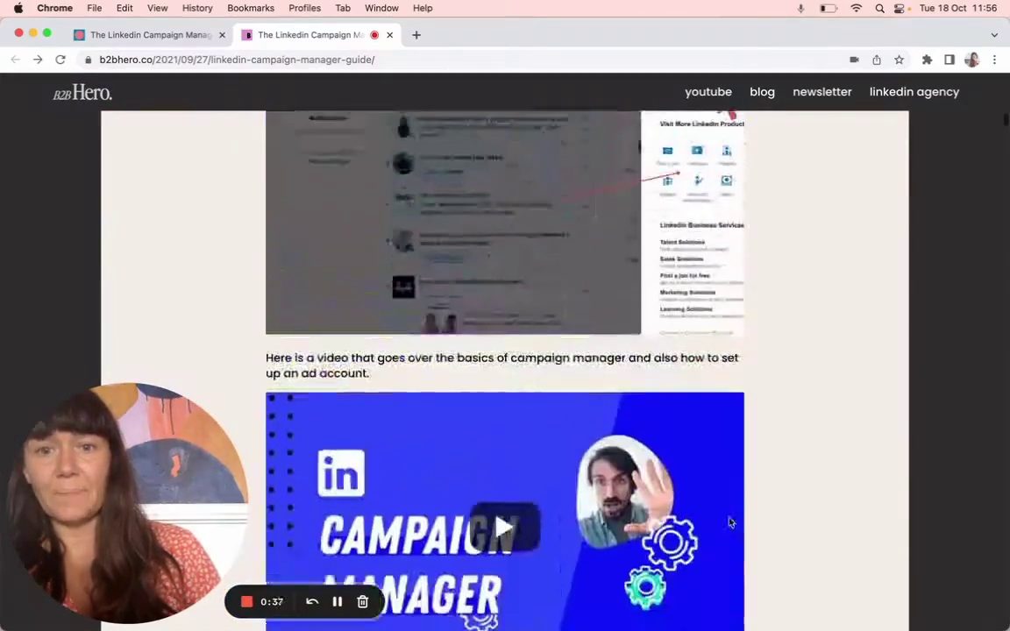
{"action": "scroll", "coordinate": [730, 524], "scroll_direction": "down", "scroll_amount": 20}
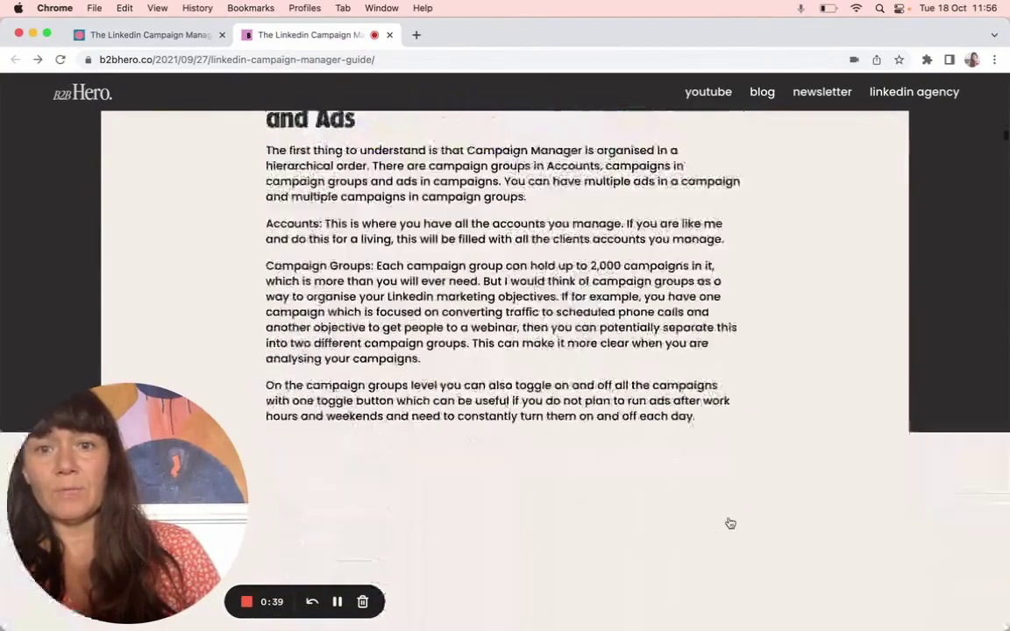
{"action": "scroll", "coordinate": [729, 522], "scroll_direction": "down", "scroll_amount": 13}
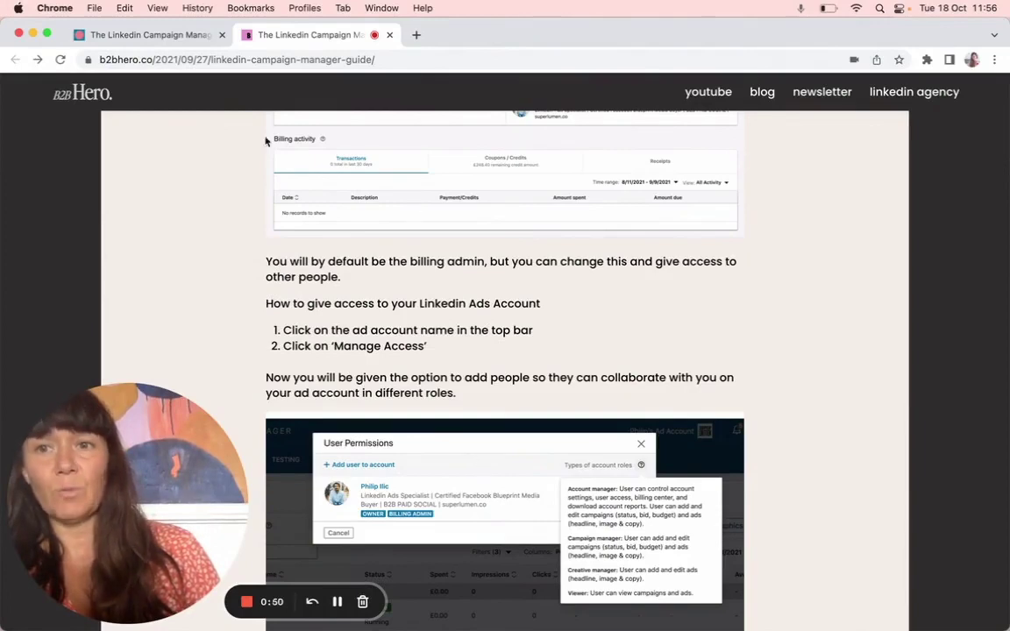
{"action": "scroll", "coordinate": [228, 126], "scroll_direction": "up", "scroll_amount": 1}
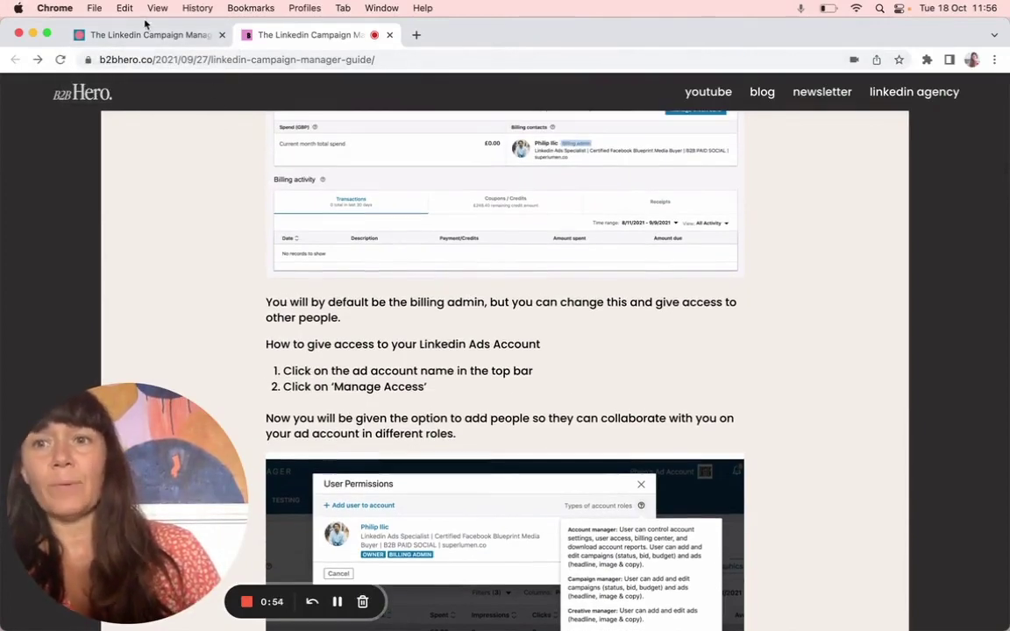
{"action": "left_click", "coordinate": [147, 34]}
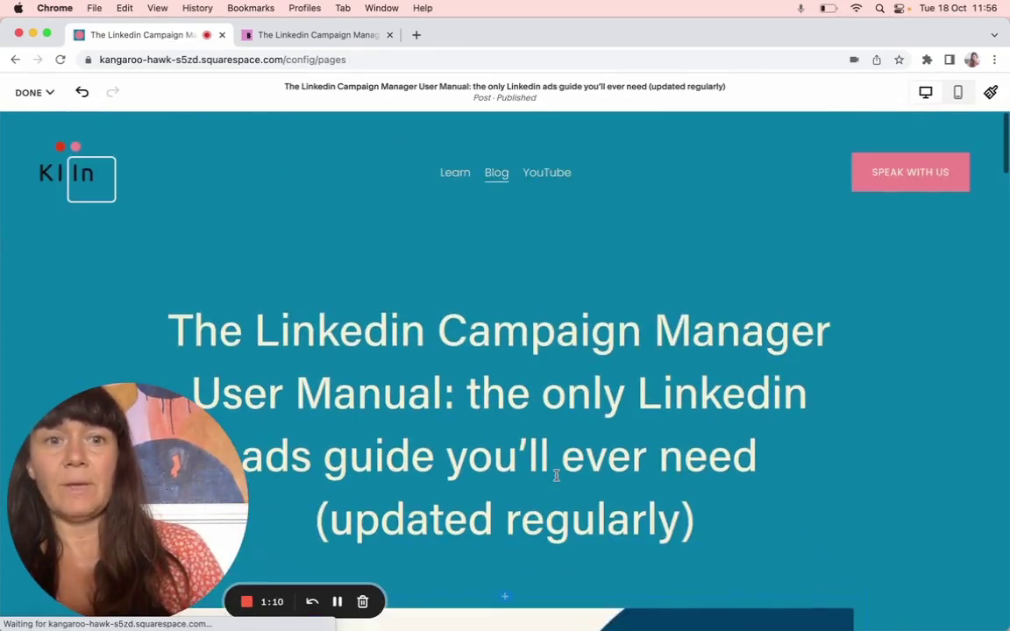
Check the title section's Content Width options and leave it at Medium
{"action": "mouse_move", "coordinate": [940, 374]}
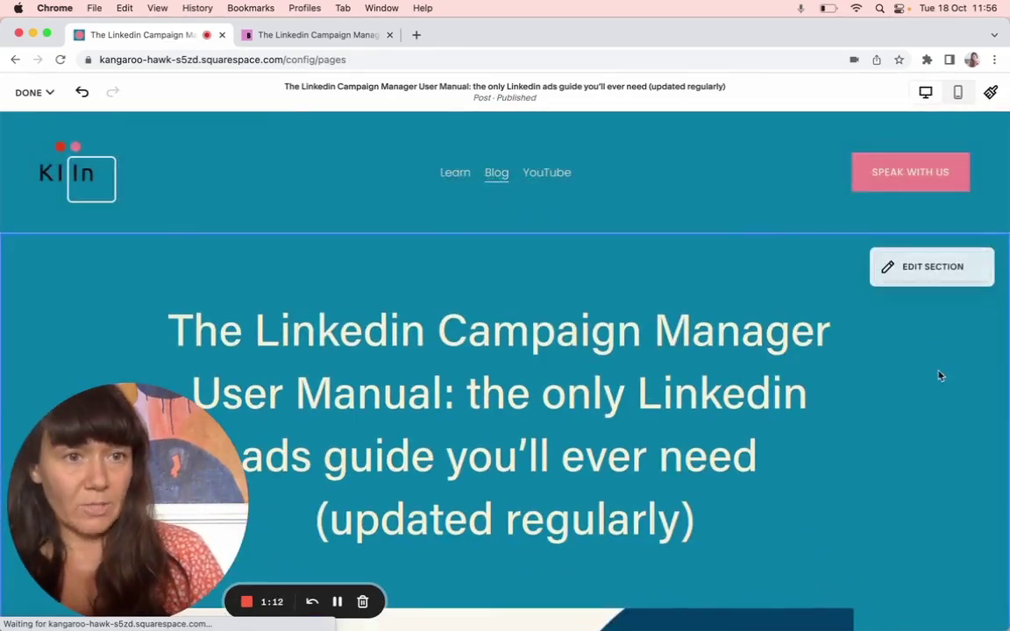
{"action": "left_click", "coordinate": [918, 271]}
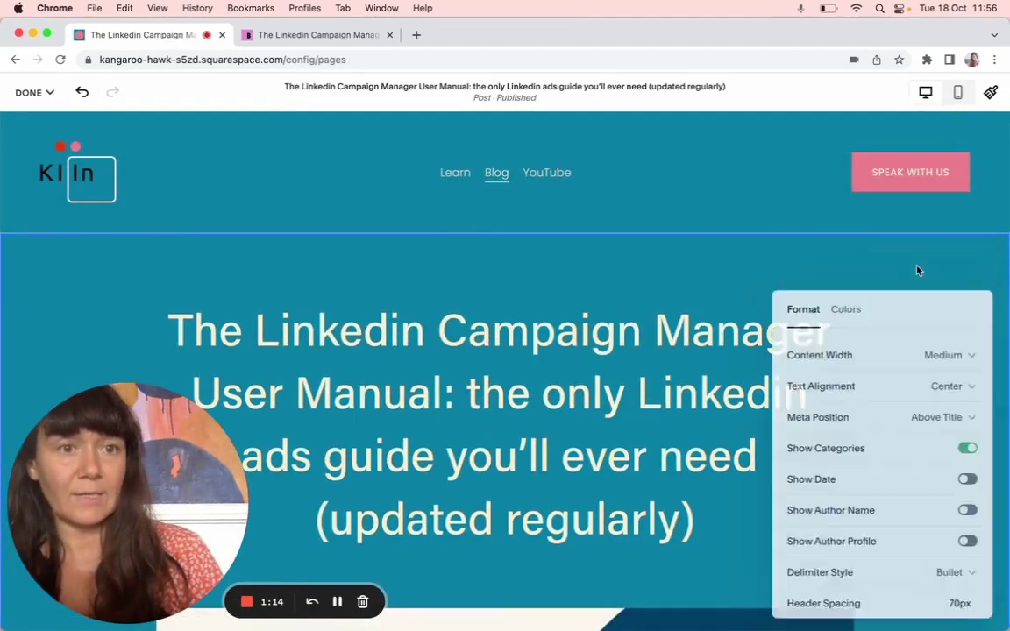
{"action": "left_click", "coordinate": [950, 355]}
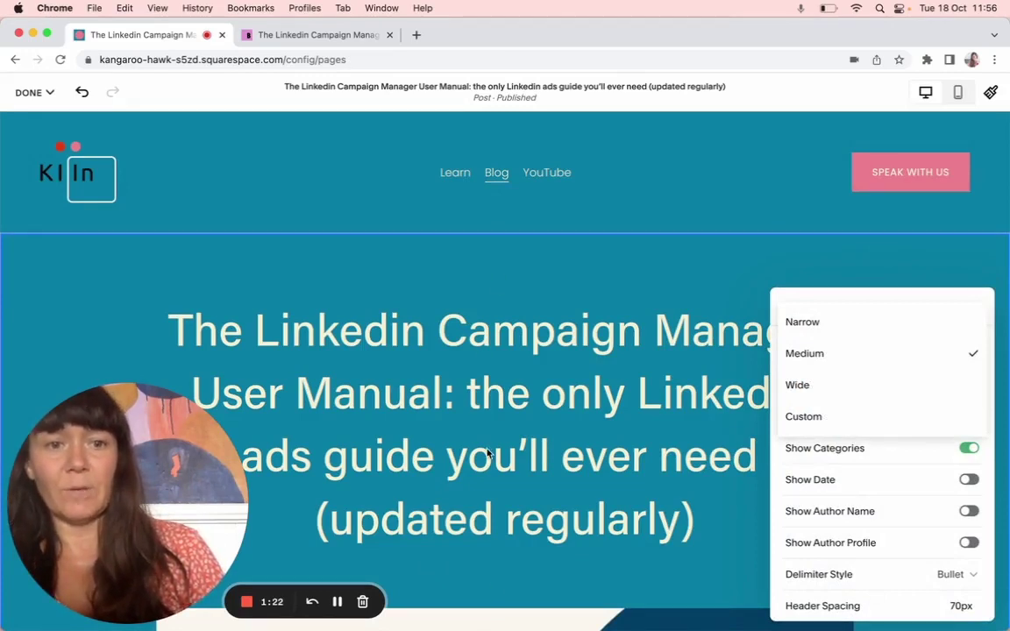
{"action": "left_click", "coordinate": [719, 523]}
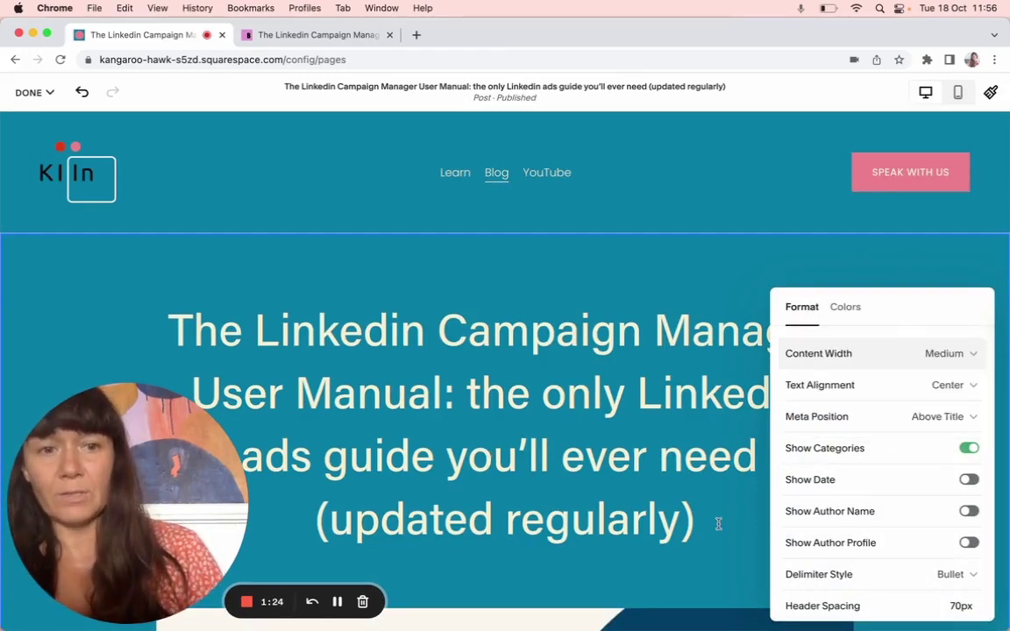
{"action": "left_click", "coordinate": [719, 523]}
{"action": "scroll", "coordinate": [719, 524], "scroll_direction": "down", "scroll_amount": 5}
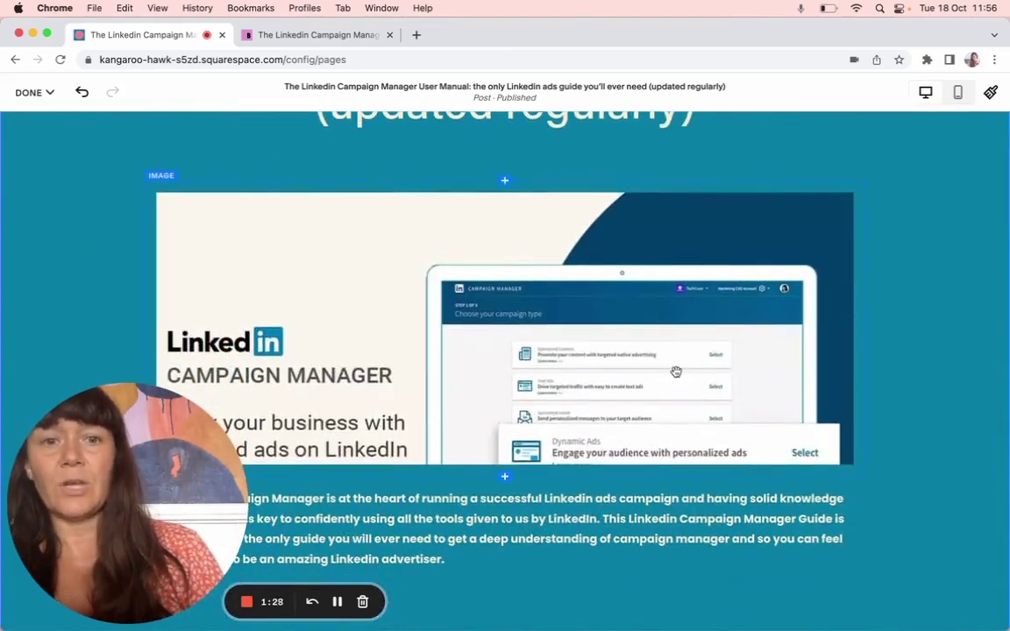
{"action": "scroll", "coordinate": [676, 372], "scroll_direction": "down", "scroll_amount": 5}
{"action": "scroll", "coordinate": [676, 372], "scroll_direction": "down", "scroll_amount": 4}
{"action": "scroll", "coordinate": [667, 366], "scroll_direction": "up", "scroll_amount": 2}
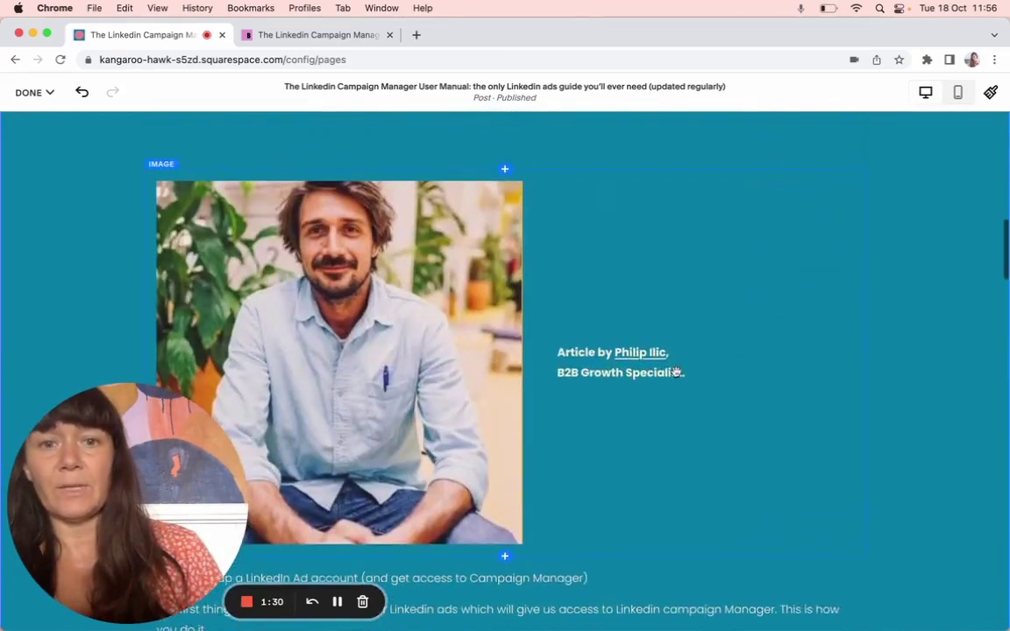
{"action": "left_click", "coordinate": [614, 322]}
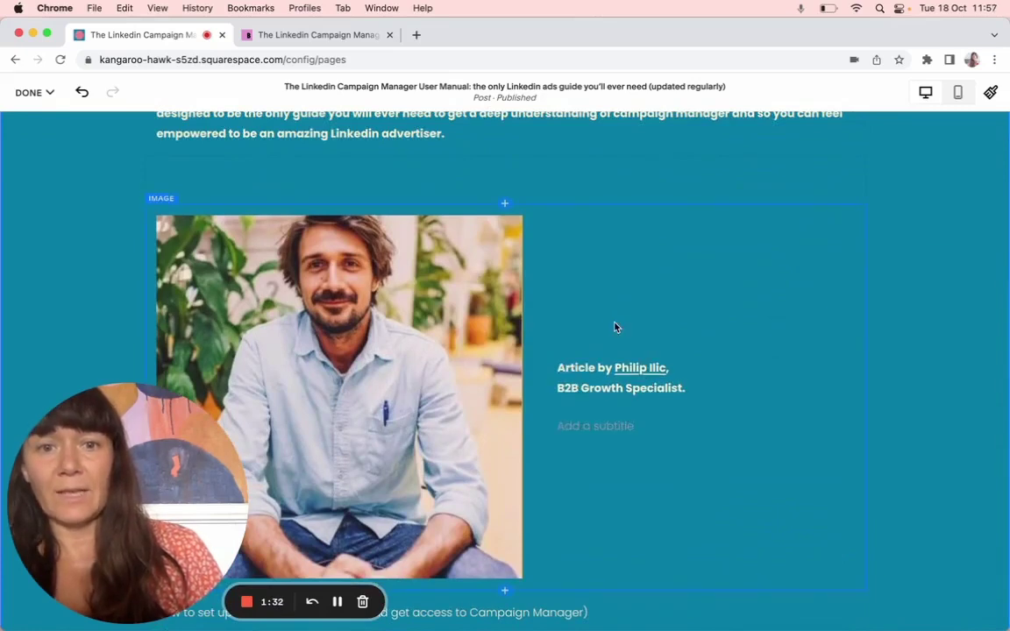
{"action": "left_click", "coordinate": [852, 235]}
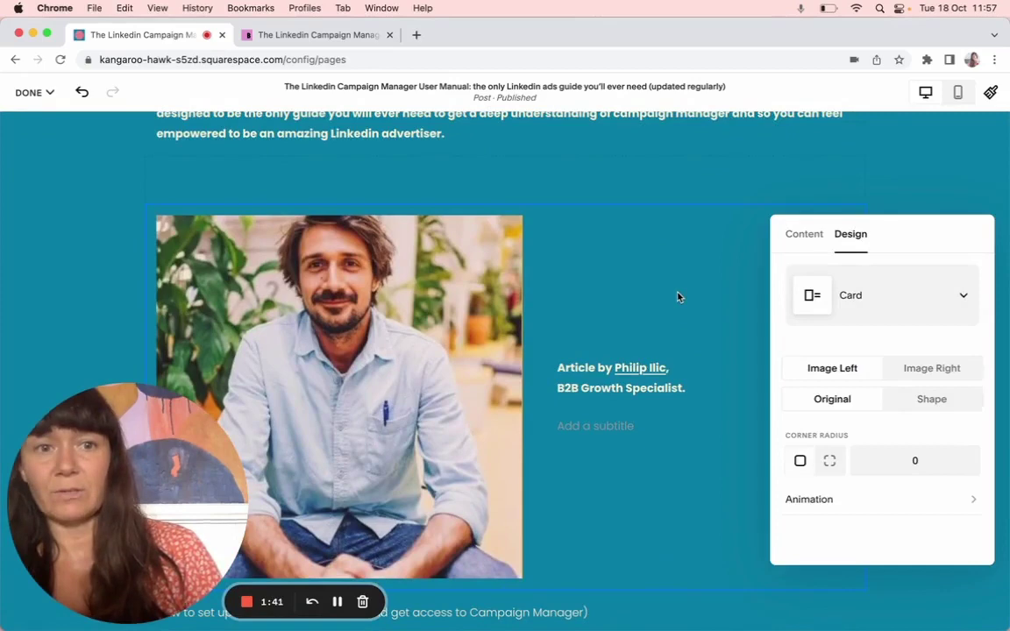
{"action": "scroll", "coordinate": [678, 296], "scroll_direction": "down", "scroll_amount": 15}
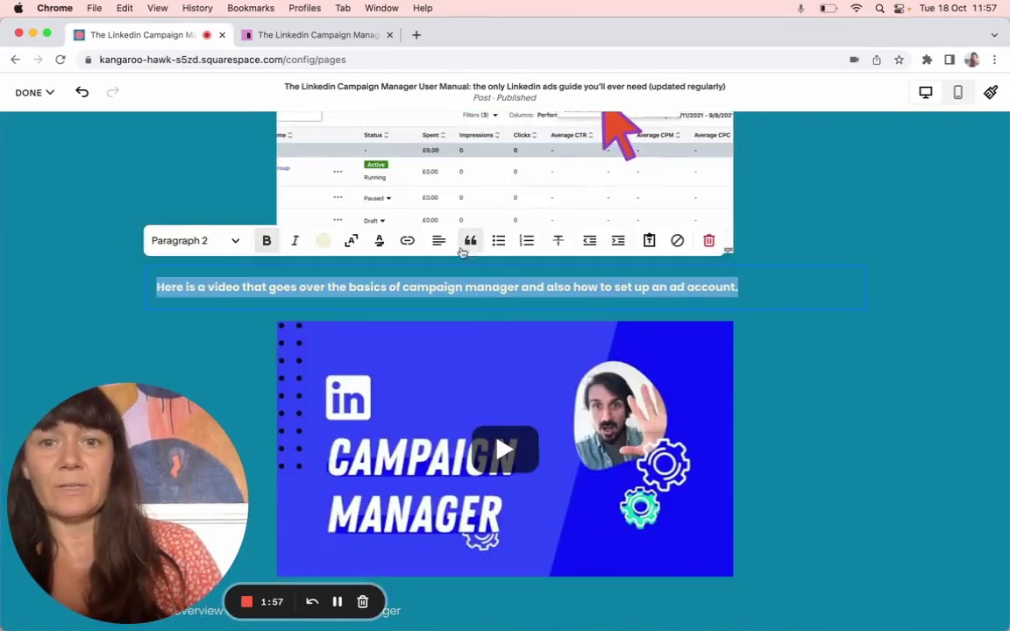
Centre-align the caption above the Campaign Manager video
{"action": "left_click", "coordinate": [434, 243]}
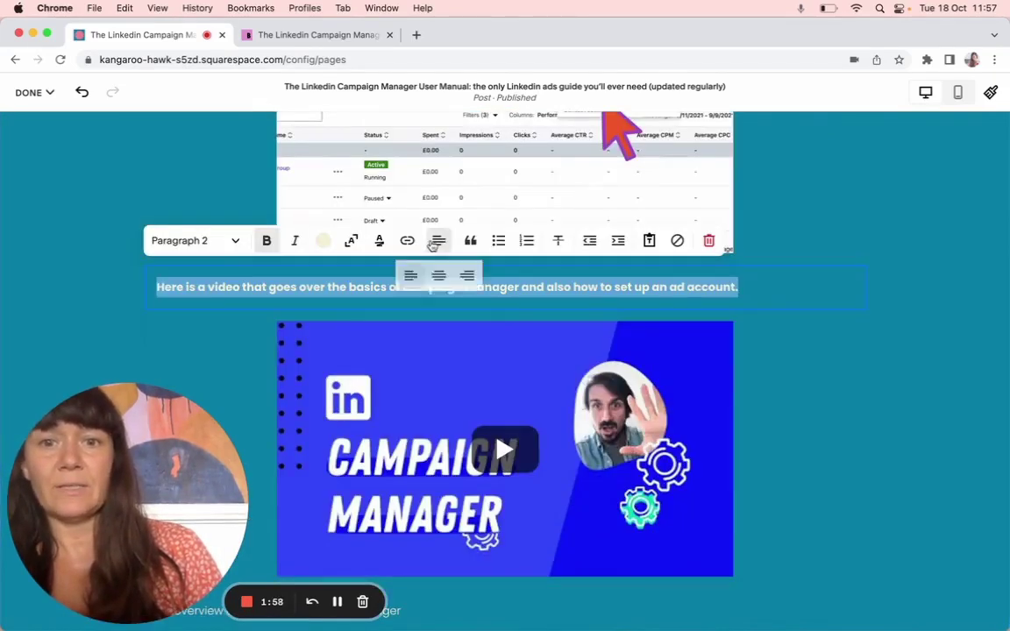
{"action": "left_click", "coordinate": [438, 276]}
{"action": "left_click", "coordinate": [816, 436]}
Scroll down to the spreadsheet video and bring up the add-block menu above it
{"action": "scroll", "coordinate": [815, 433], "scroll_direction": "down", "scroll_amount": 2}
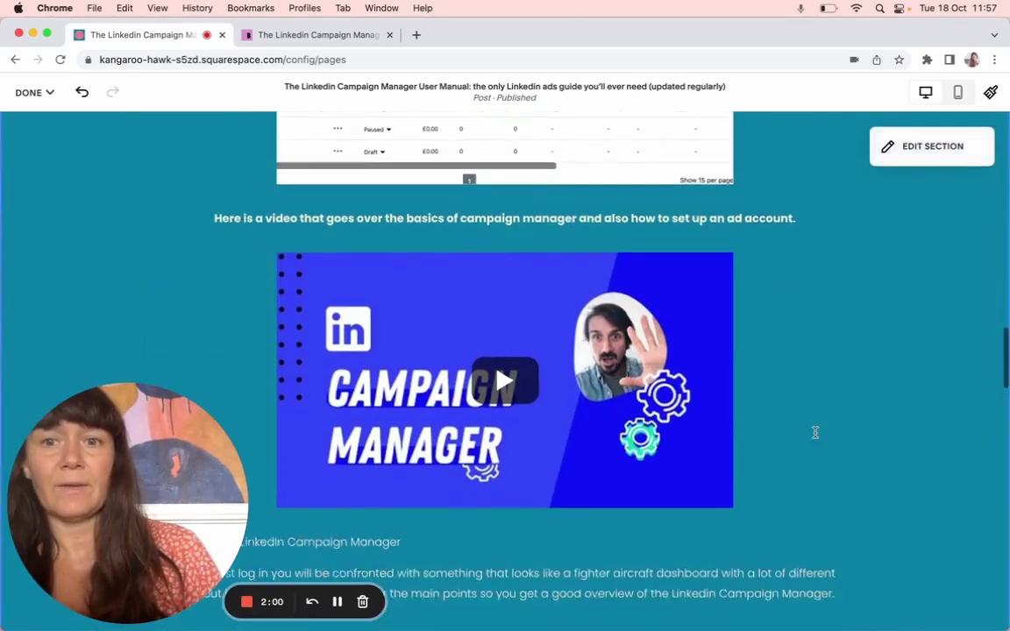
{"action": "scroll", "coordinate": [815, 432], "scroll_direction": "down", "scroll_amount": 5}
{"action": "scroll", "coordinate": [815, 432], "scroll_direction": "down", "scroll_amount": 15}
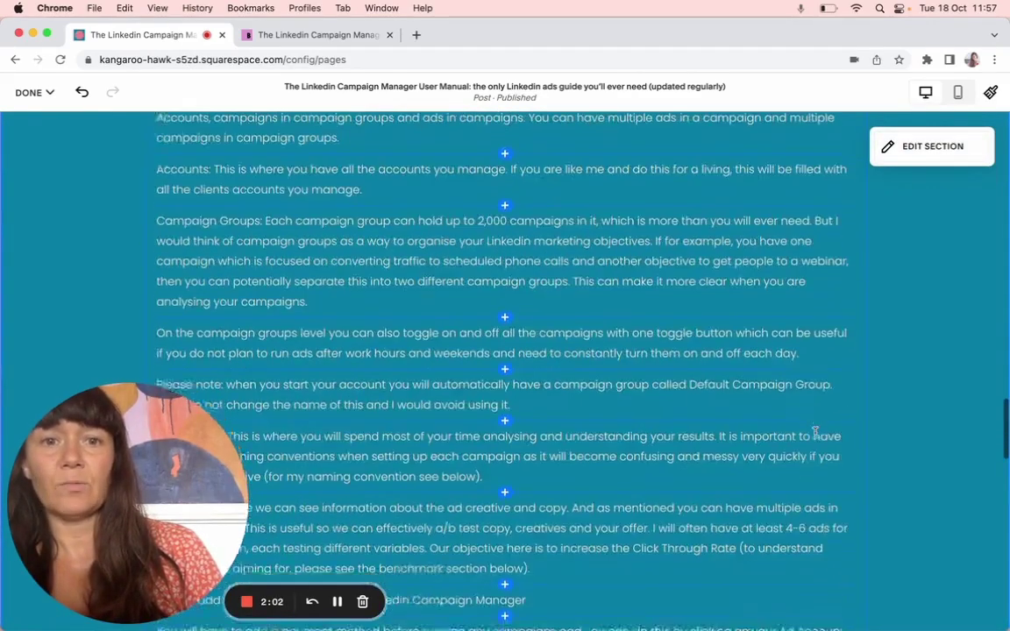
{"action": "scroll", "coordinate": [815, 432], "scroll_direction": "down", "scroll_amount": 6}
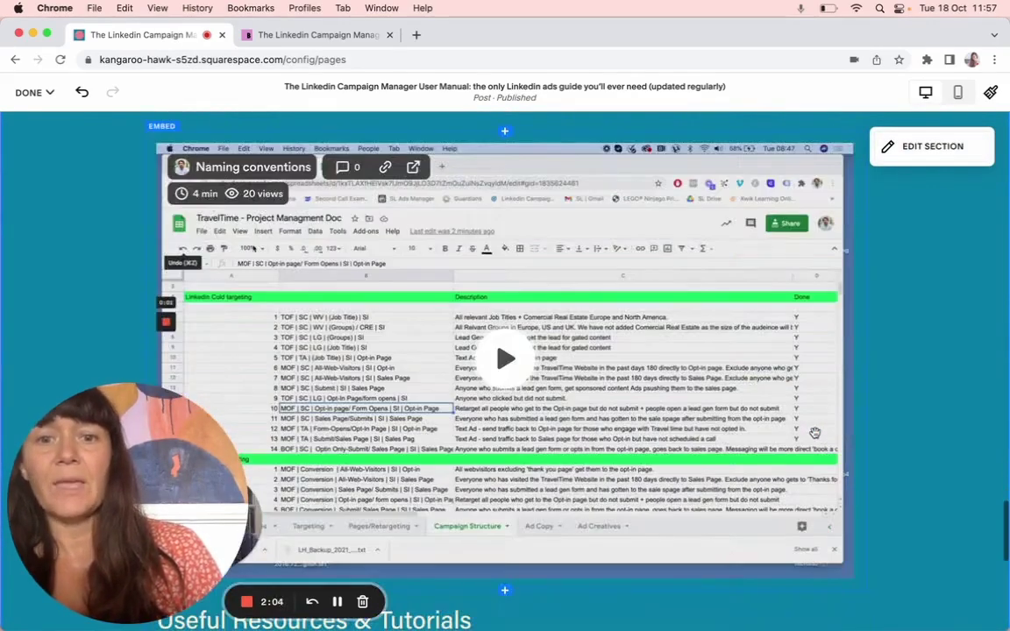
{"action": "scroll", "coordinate": [815, 432], "scroll_direction": "down", "scroll_amount": 3}
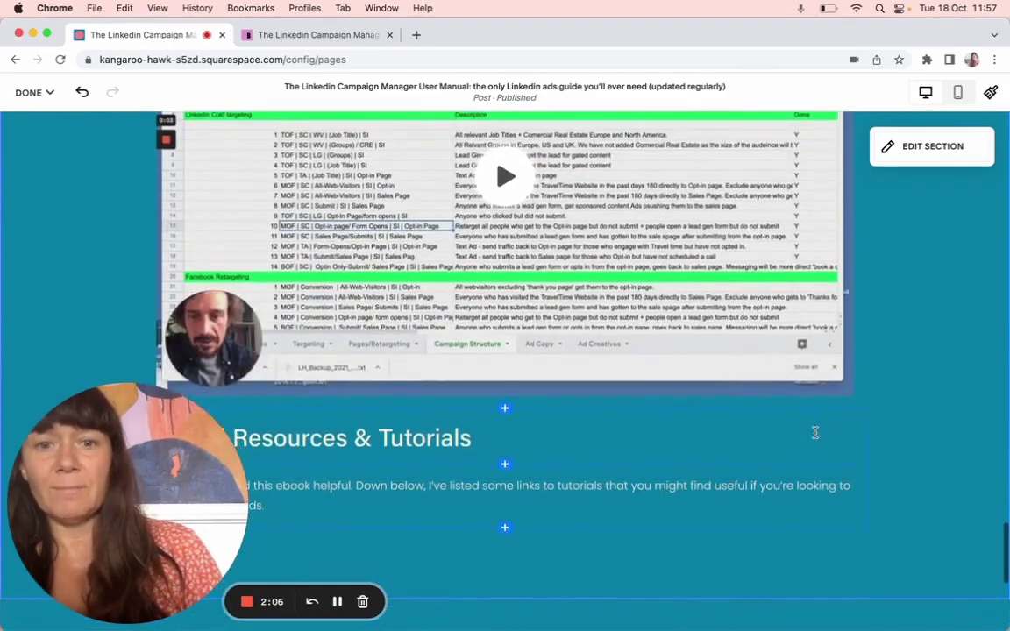
{"action": "scroll", "coordinate": [816, 432], "scroll_direction": "down", "scroll_amount": 1}
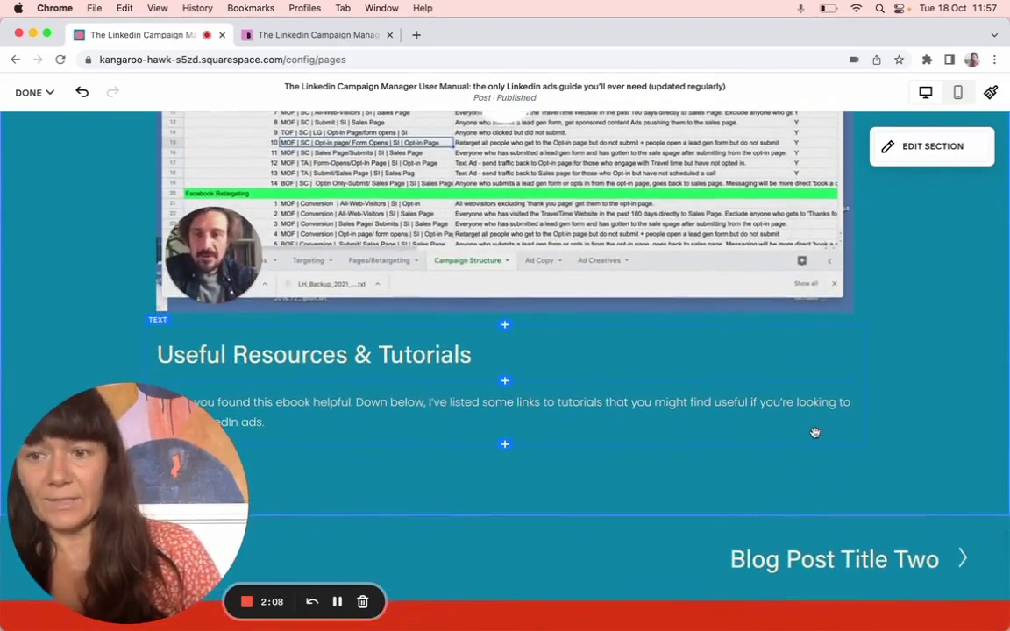
{"action": "scroll", "coordinate": [815, 432], "scroll_direction": "up", "scroll_amount": 6}
{"action": "scroll", "coordinate": [814, 427], "scroll_direction": "down", "scroll_amount": 3}
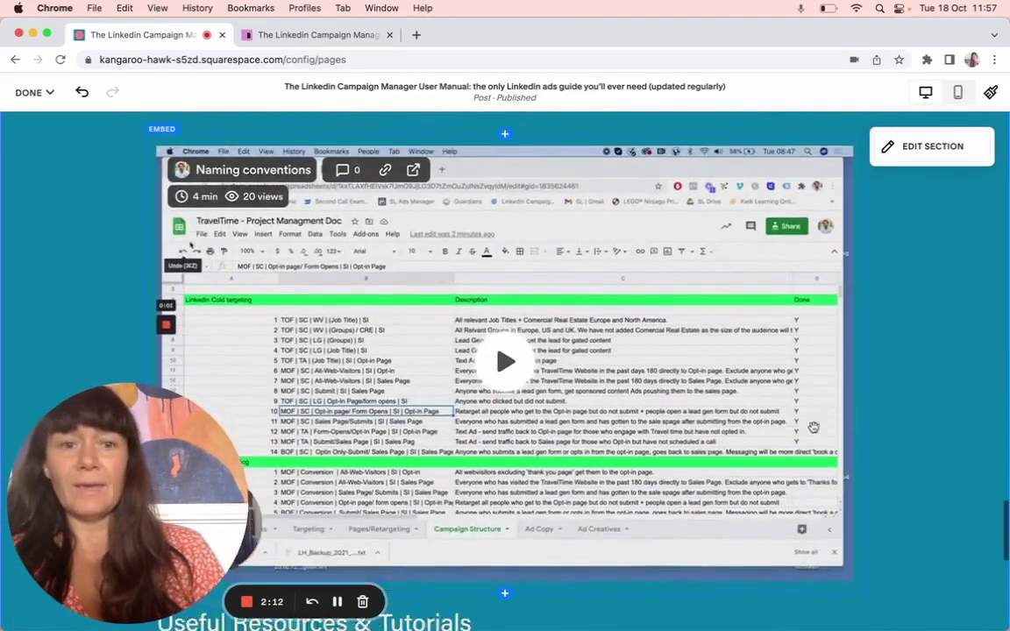
{"action": "scroll", "coordinate": [813, 427], "scroll_direction": "down", "scroll_amount": 1}
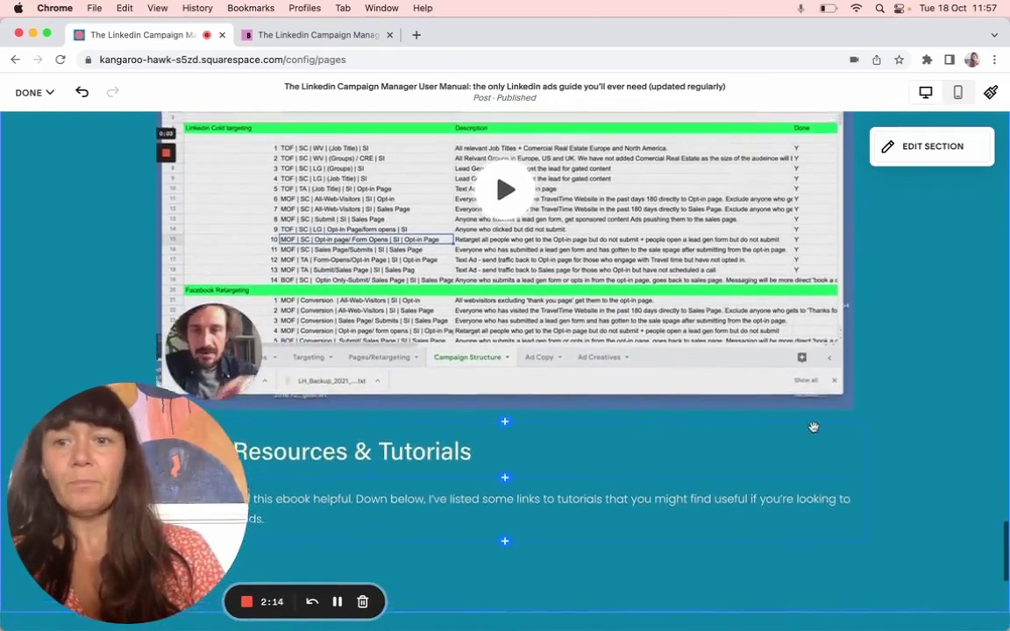
{"action": "scroll", "coordinate": [813, 427], "scroll_direction": "up", "scroll_amount": 5}
{"action": "scroll", "coordinate": [649, 304], "scroll_direction": "up", "scroll_amount": 5}
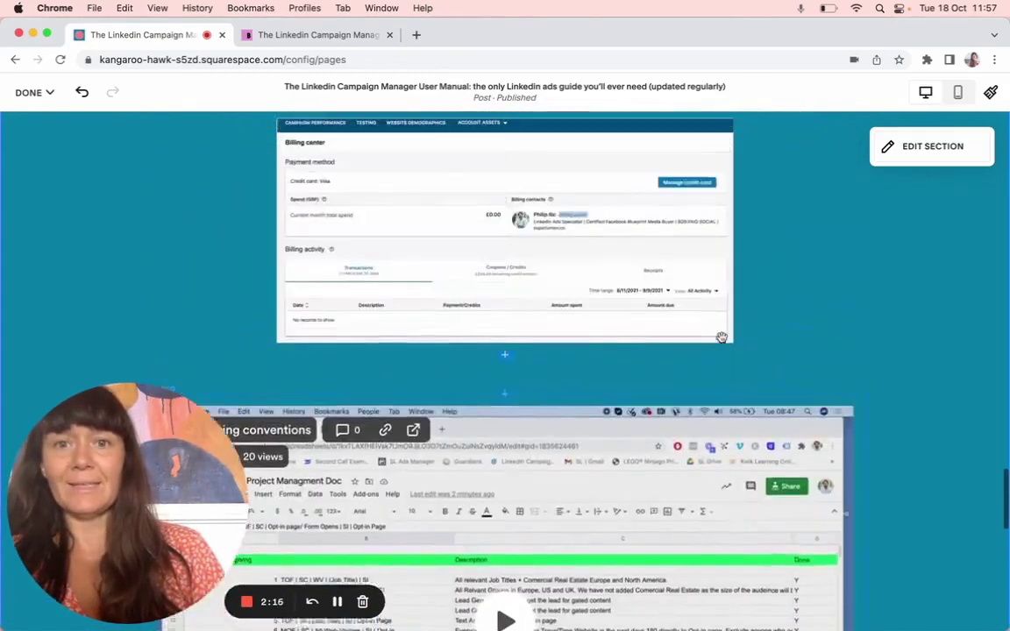
{"action": "scroll", "coordinate": [600, 225], "scroll_direction": "up", "scroll_amount": 3}
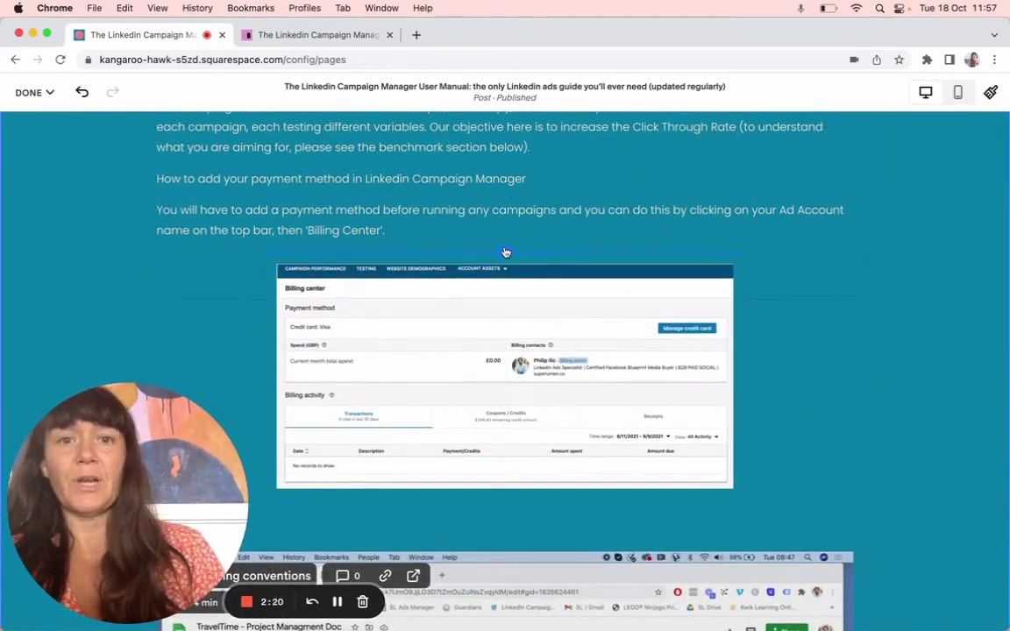
{"action": "scroll", "coordinate": [505, 253], "scroll_direction": "up", "scroll_amount": 2}
{"action": "scroll", "coordinate": [505, 252], "scroll_direction": "up", "scroll_amount": 4}
{"action": "scroll", "coordinate": [505, 253], "scroll_direction": "down", "scroll_amount": 12}
{"action": "left_click", "coordinate": [510, 181]}
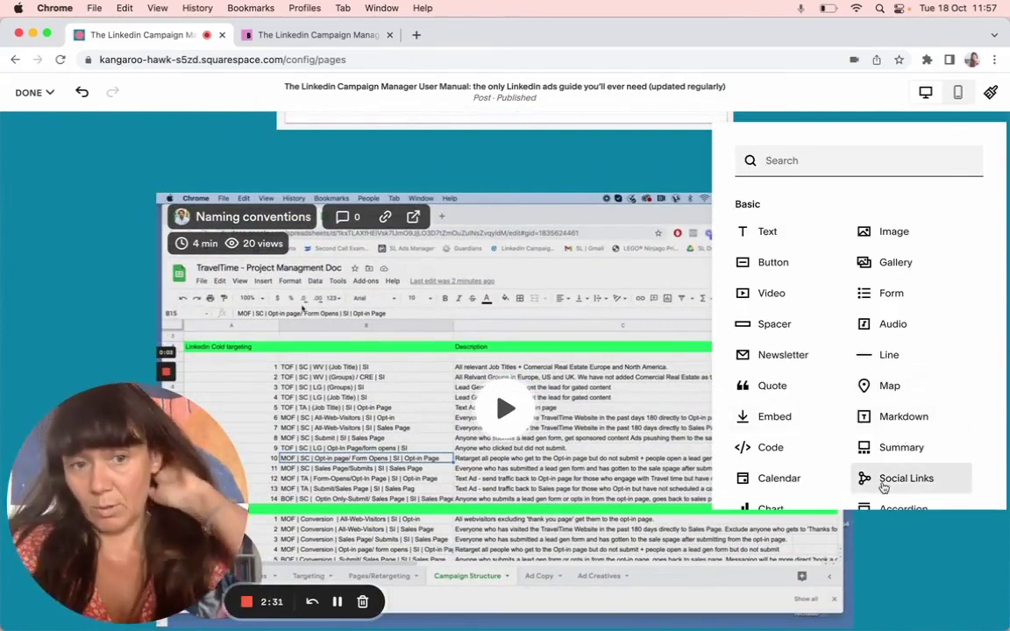
Insert three Spacer blocks above the Naming conventions spreadsheet video
{"action": "left_click", "coordinate": [774, 318]}
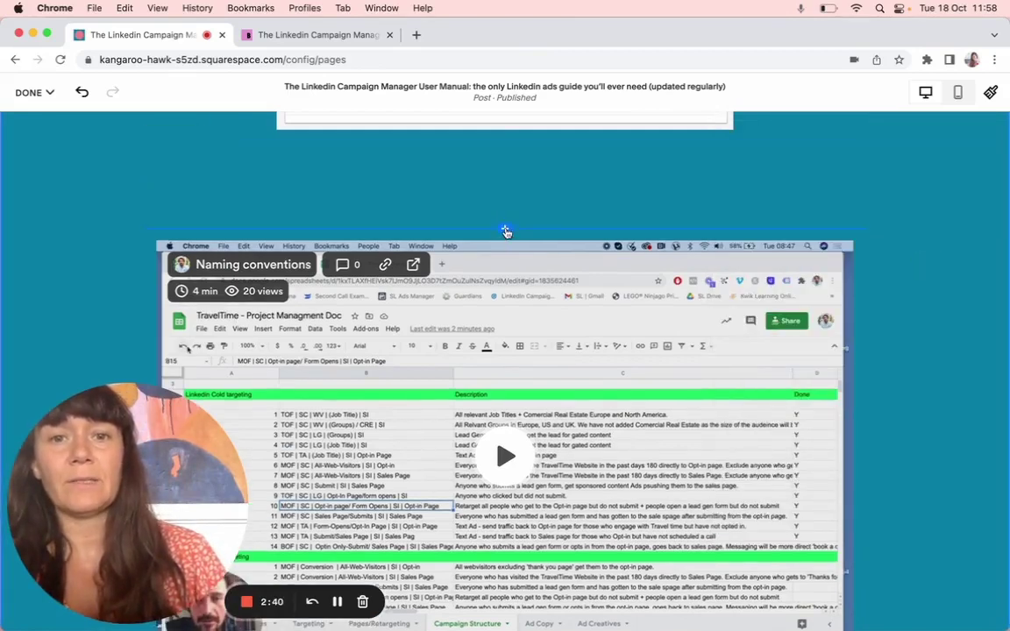
{"action": "left_click", "coordinate": [505, 230]}
{"action": "left_click", "coordinate": [773, 327]}
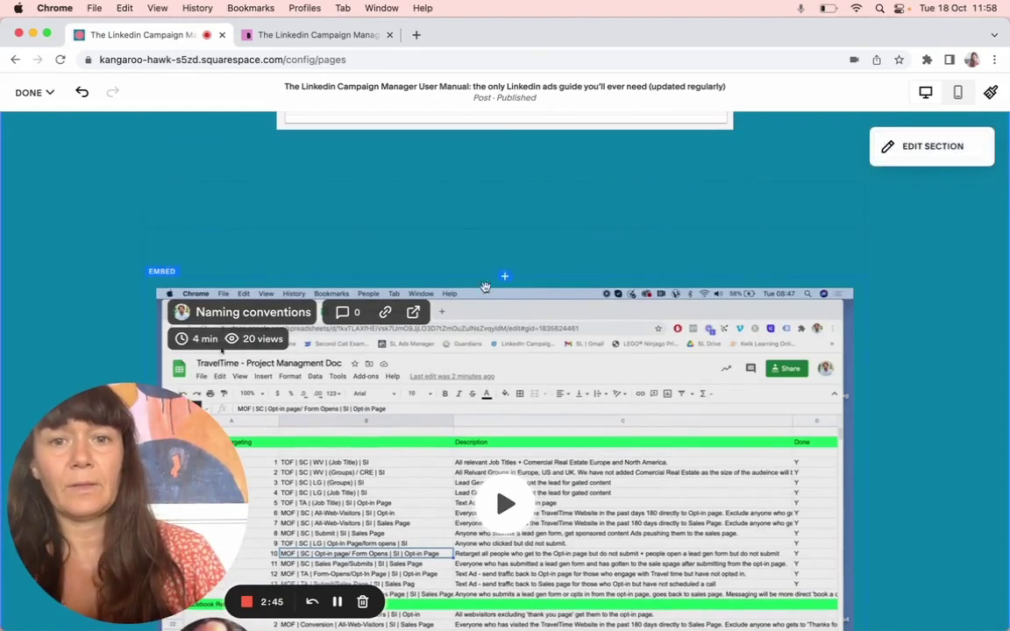
{"action": "left_click", "coordinate": [506, 277]}
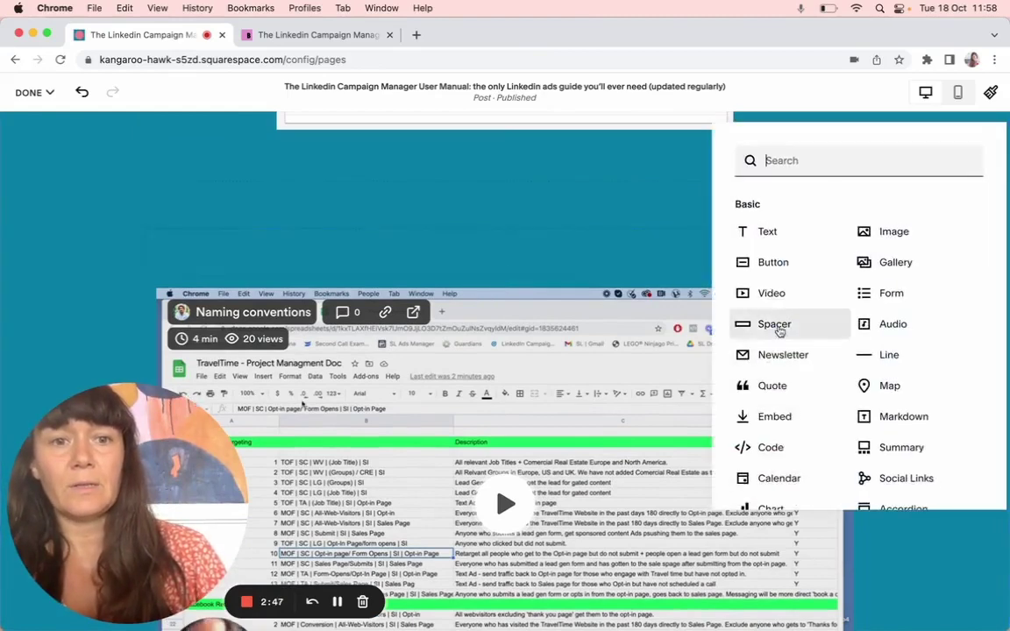
{"action": "left_click", "coordinate": [776, 326]}
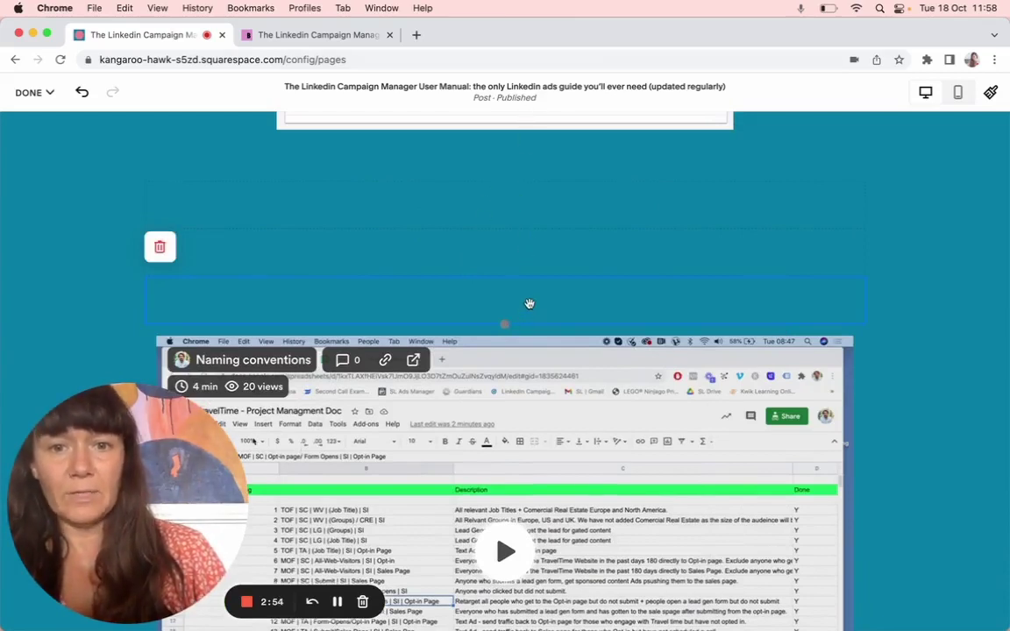
Line up the spacers and Naming conventions video in one row, shrinking the video to sit centred
{"action": "left_click_drag", "start_coordinate": [530, 303], "coordinate": [851, 245]}
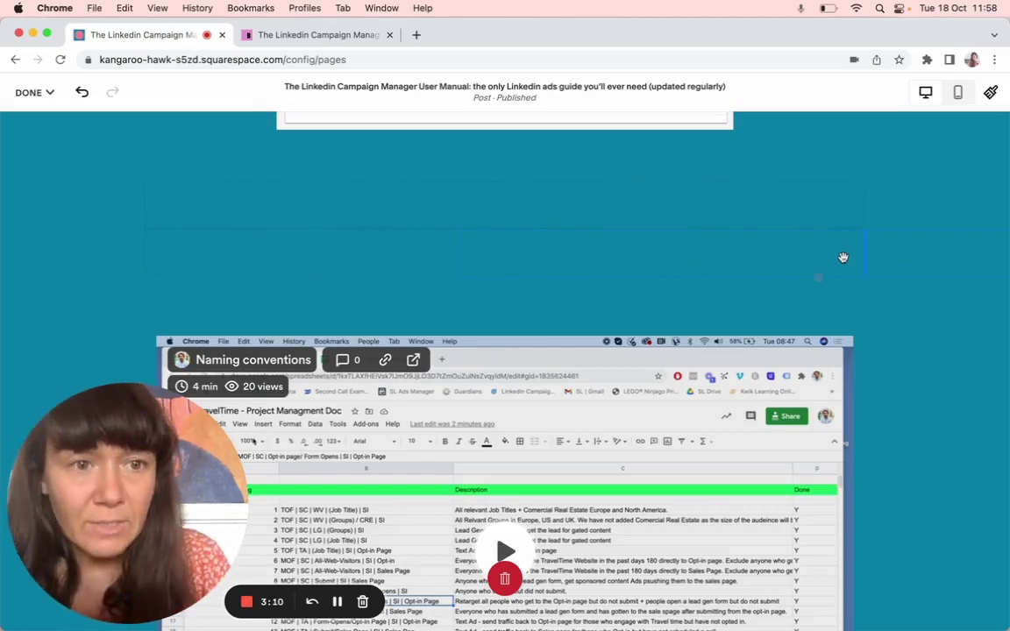
{"action": "left_click_drag", "start_coordinate": [843, 257], "coordinate": [841, 260]}
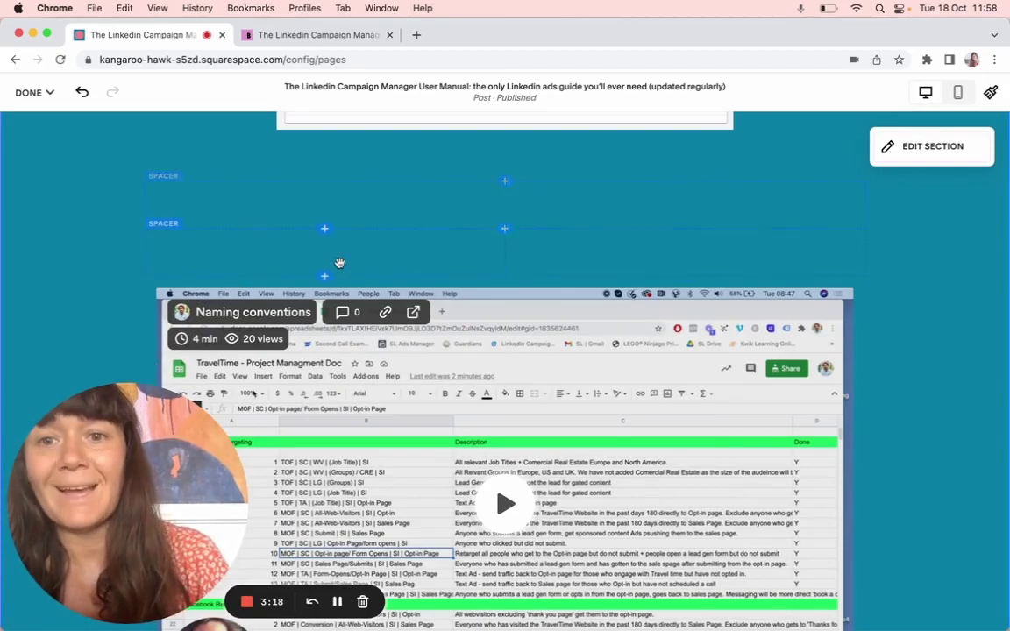
{"action": "left_click_drag", "start_coordinate": [145, 313], "coordinate": [165, 342]}
{"action": "left_click_drag", "start_coordinate": [146, 276], "coordinate": [180, 259]}
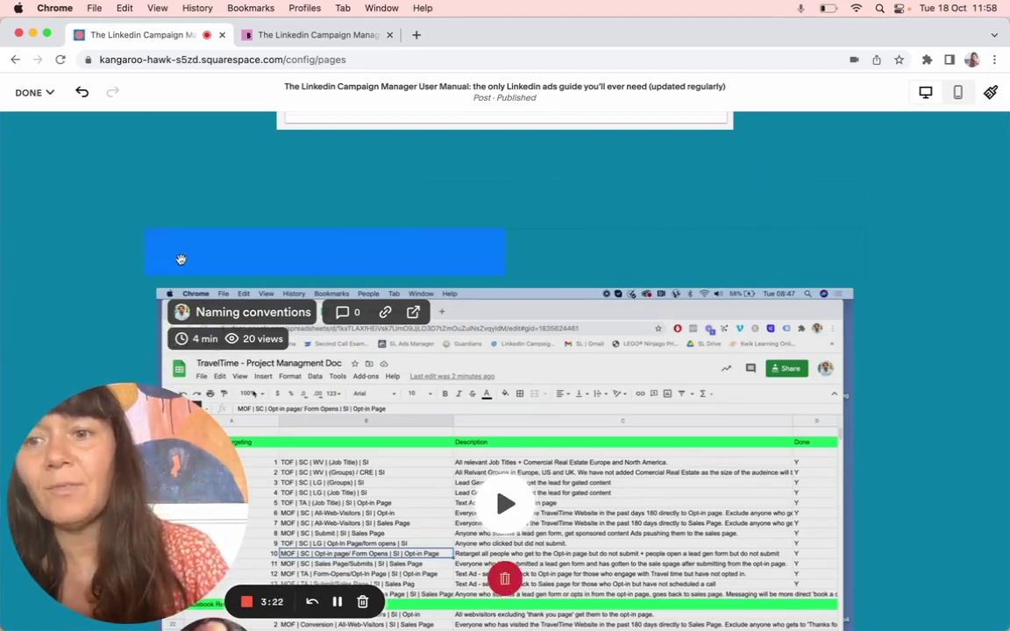
{"action": "left_click_drag", "start_coordinate": [142, 305], "coordinate": [140, 227]}
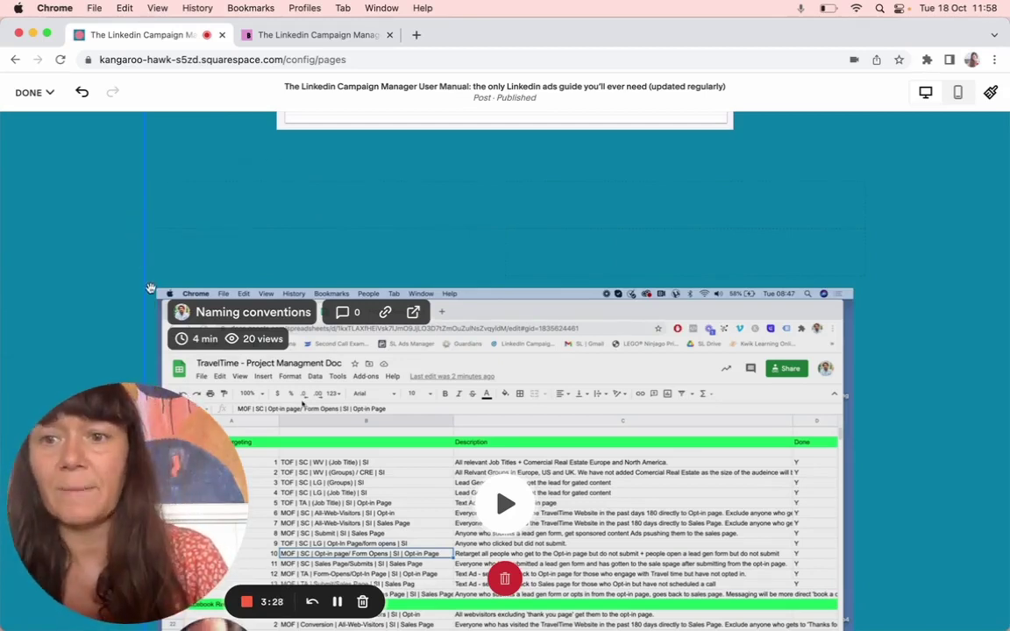
{"action": "left_click_drag", "start_coordinate": [149, 333], "coordinate": [233, 339]}
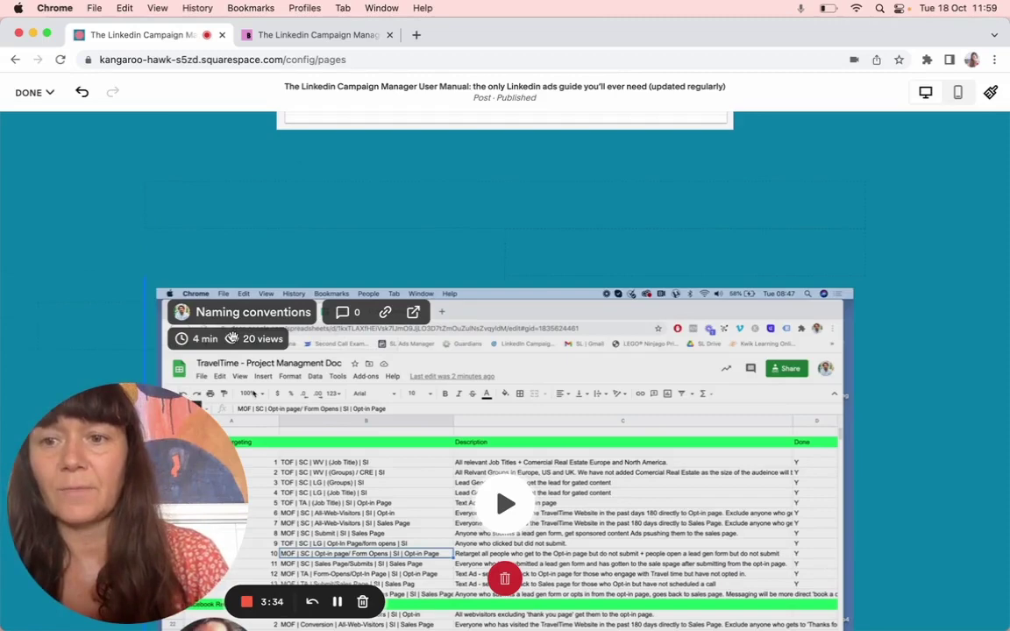
{"action": "left_click_drag", "start_coordinate": [232, 338], "coordinate": [234, 340]}
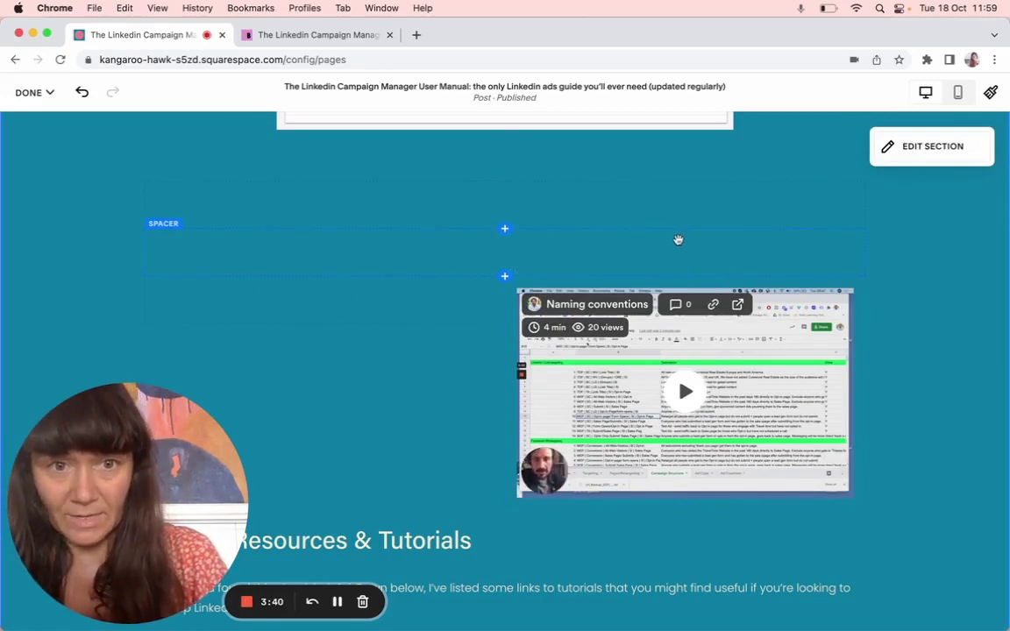
{"action": "left_click_drag", "start_coordinate": [854, 313], "coordinate": [819, 380]}
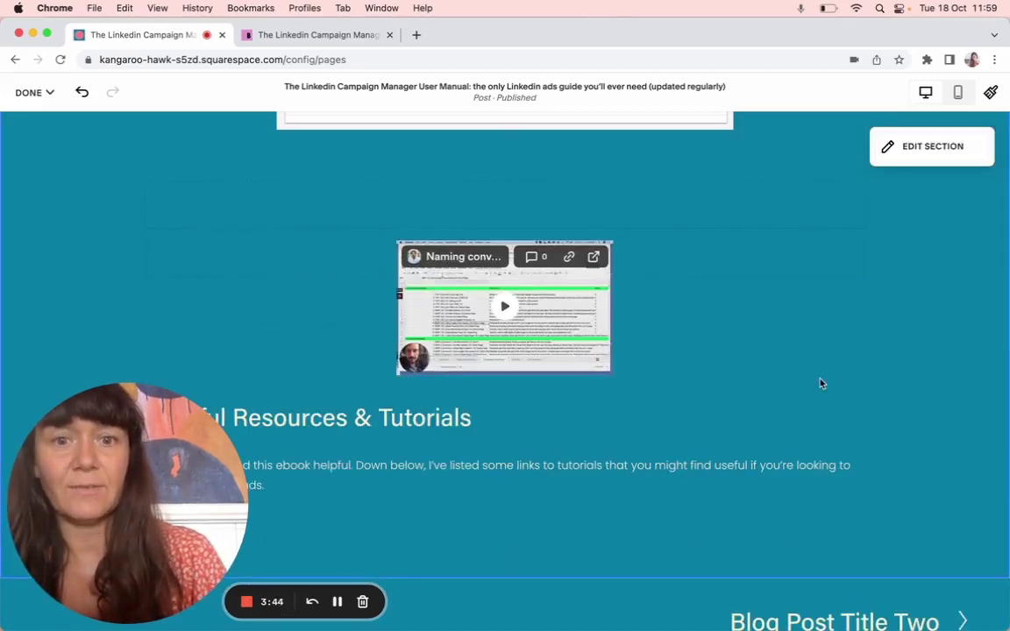